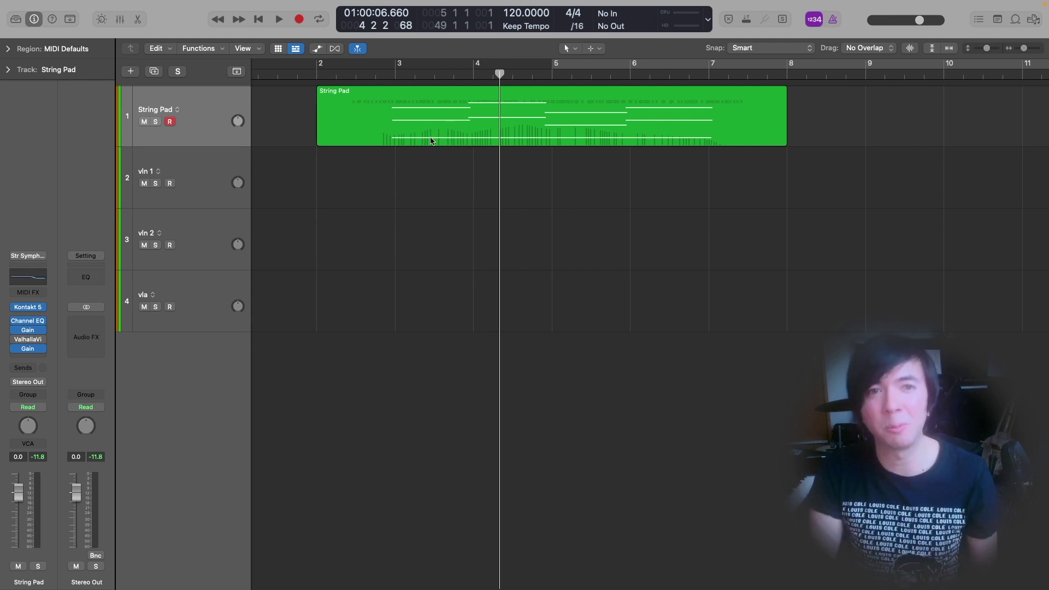
Step: Copy the String Pad region onto vln 1 and vla, keeping only the top voice in the vln 1 copy
drag(458, 143, 445, 300)
drag(388, 241, 389, 241)
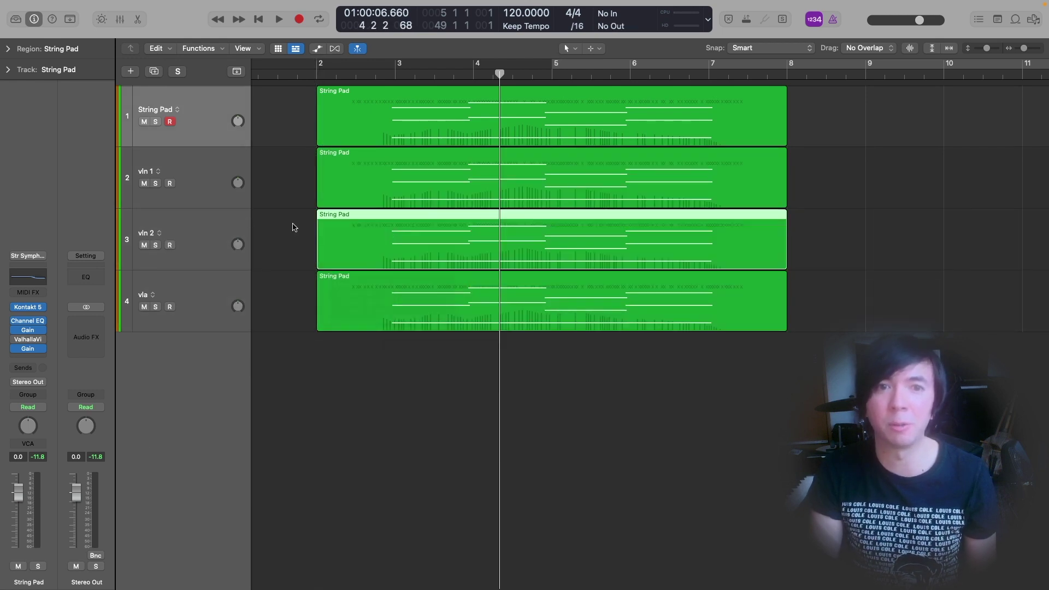
double_click(500, 175)
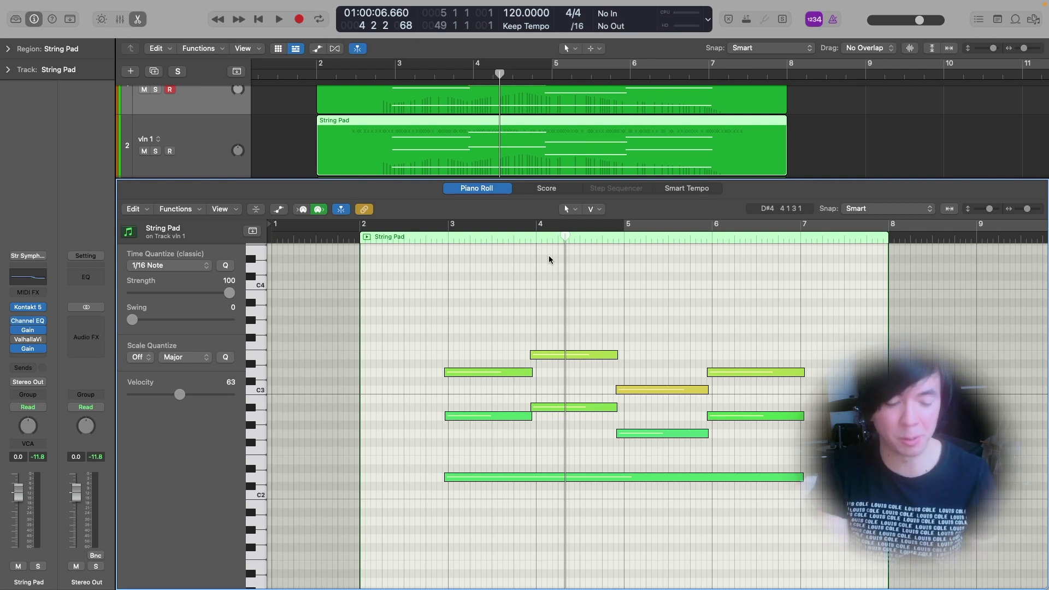
key(shift+Up)
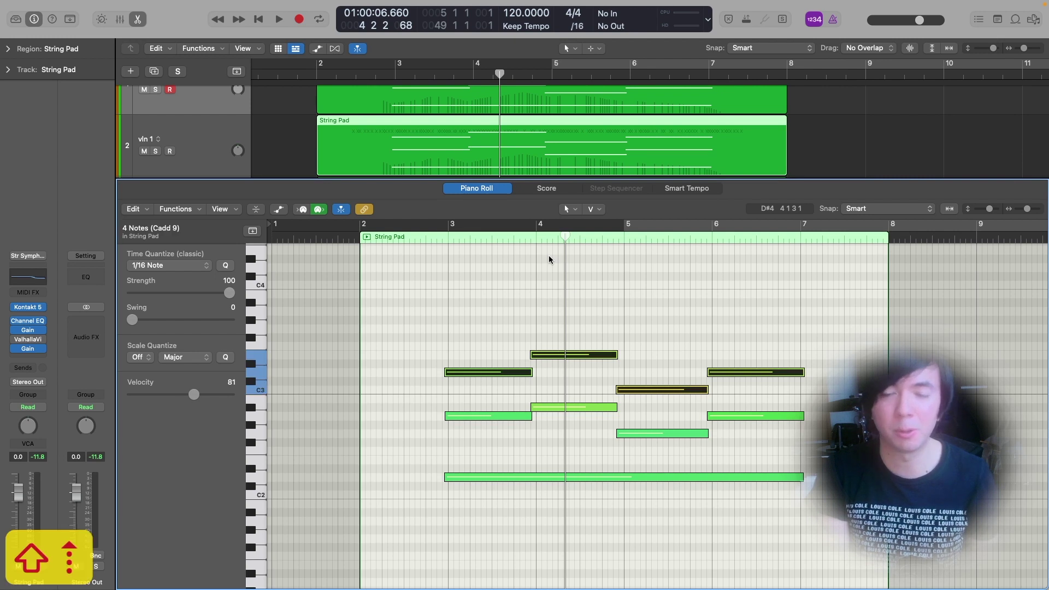
key(shift+i)
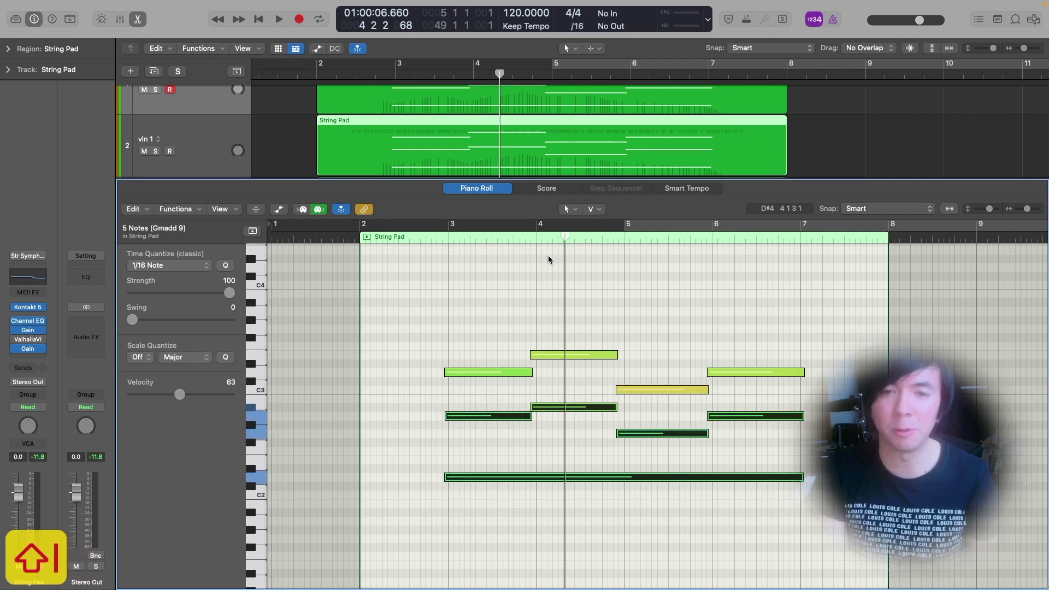
key(Delete)
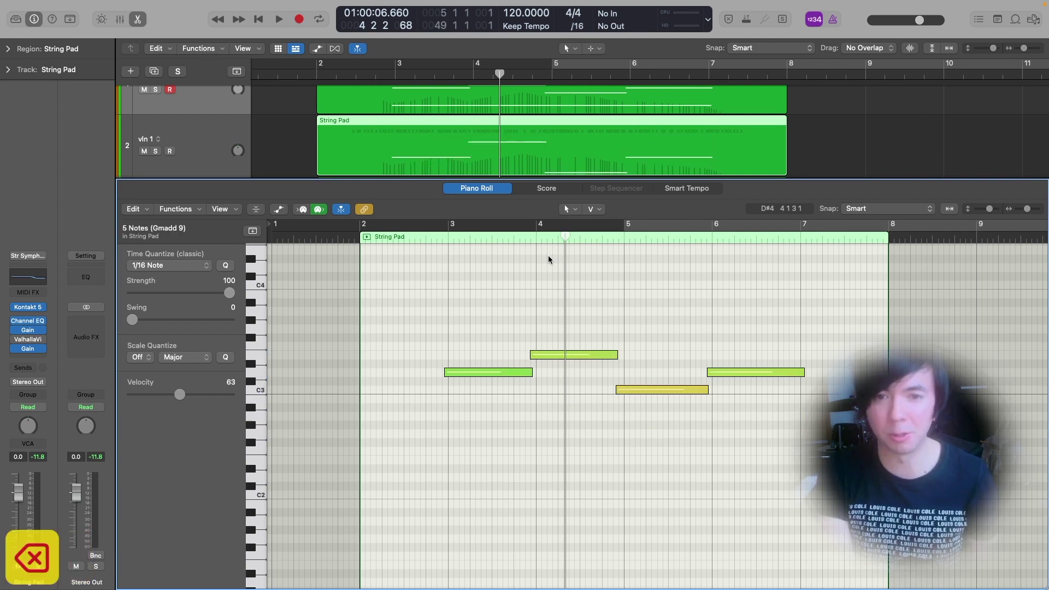
Step: Undo the note deletion and remove the copied regions from vln 1 and vln 2
key(super+z)
key(super+z)
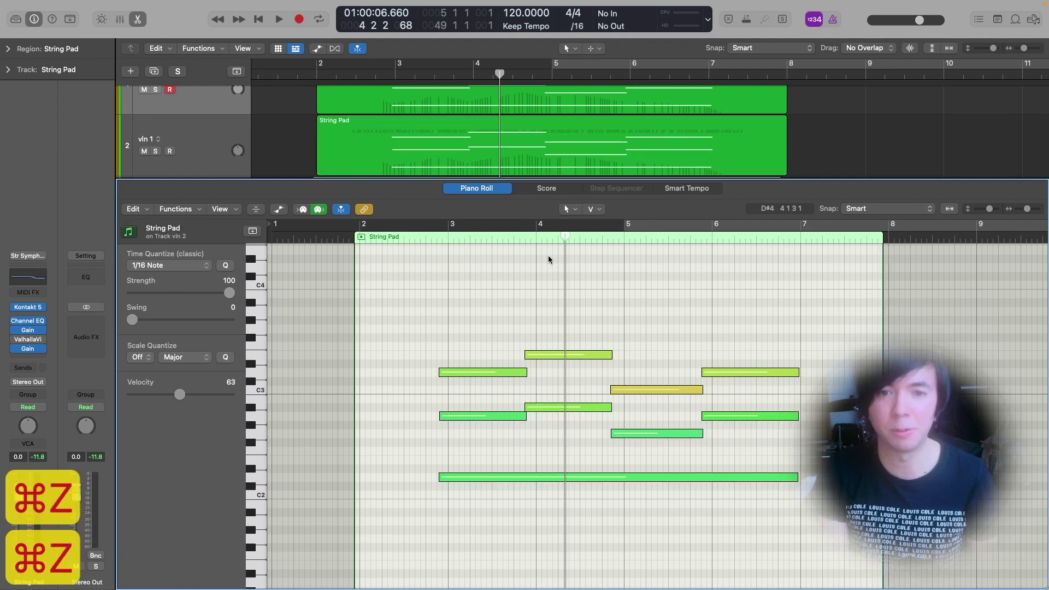
key(shift+Down)
key(super+z)
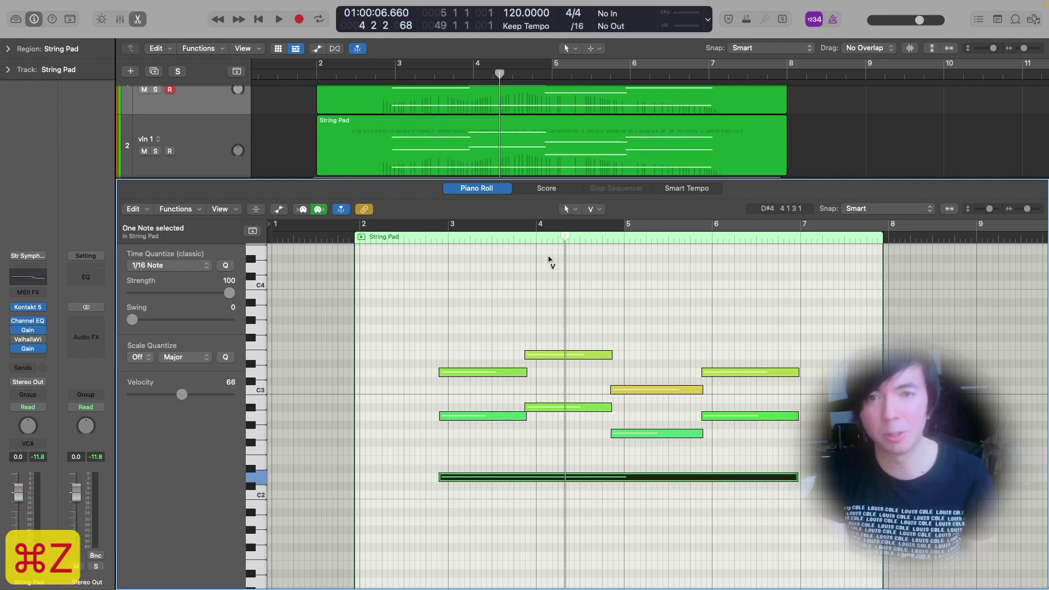
key(p)
click(457, 243)
key(BackSpace)
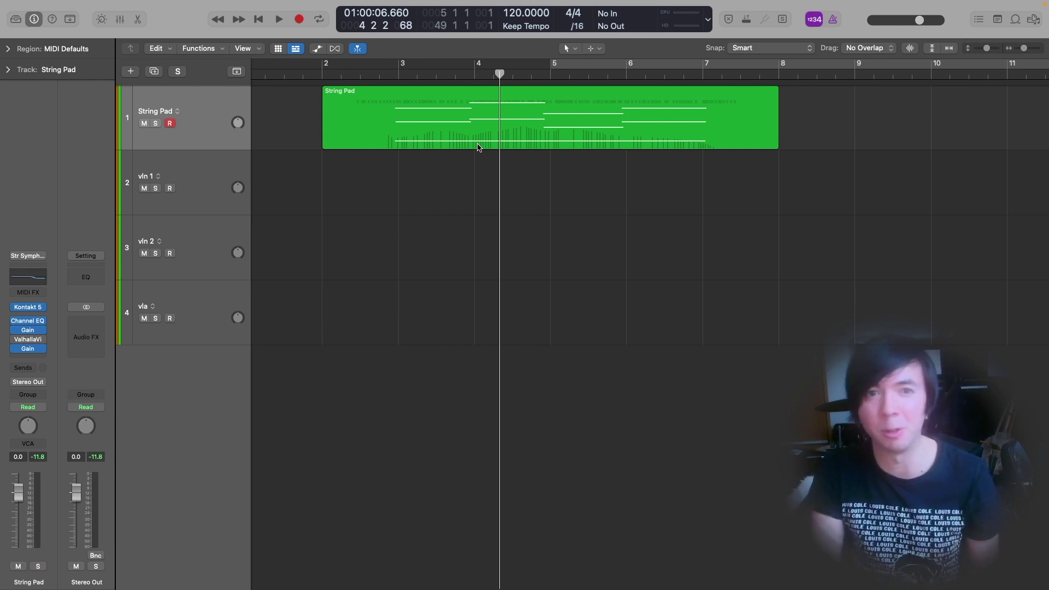
Step: Apply Set MIDI Channel to Voice Number (Ctrl-Opt-Cmd-V) to every note in the String Pad region
click(370, 105)
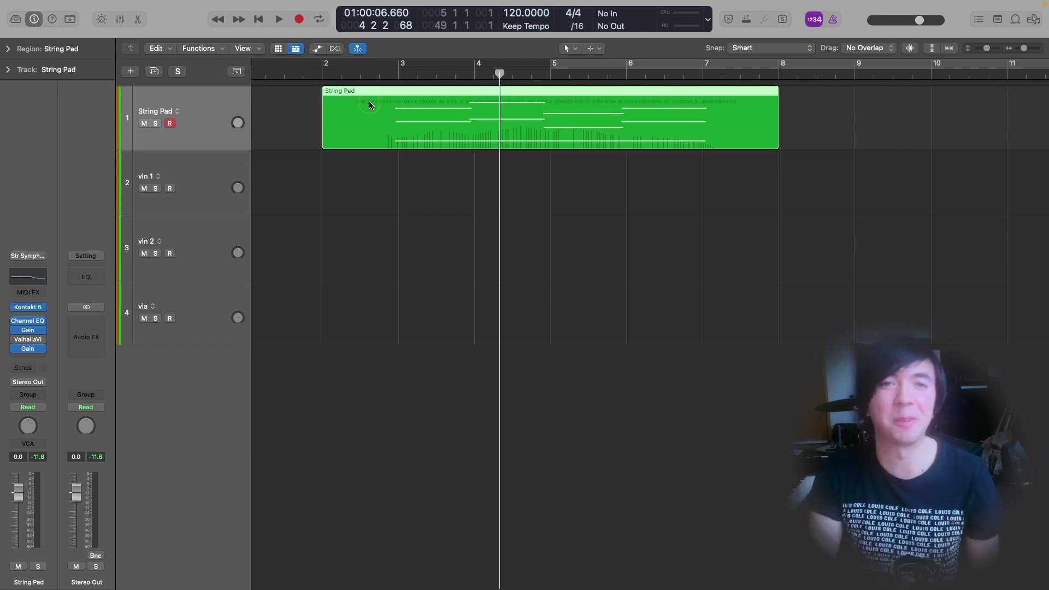
double_click(369, 105)
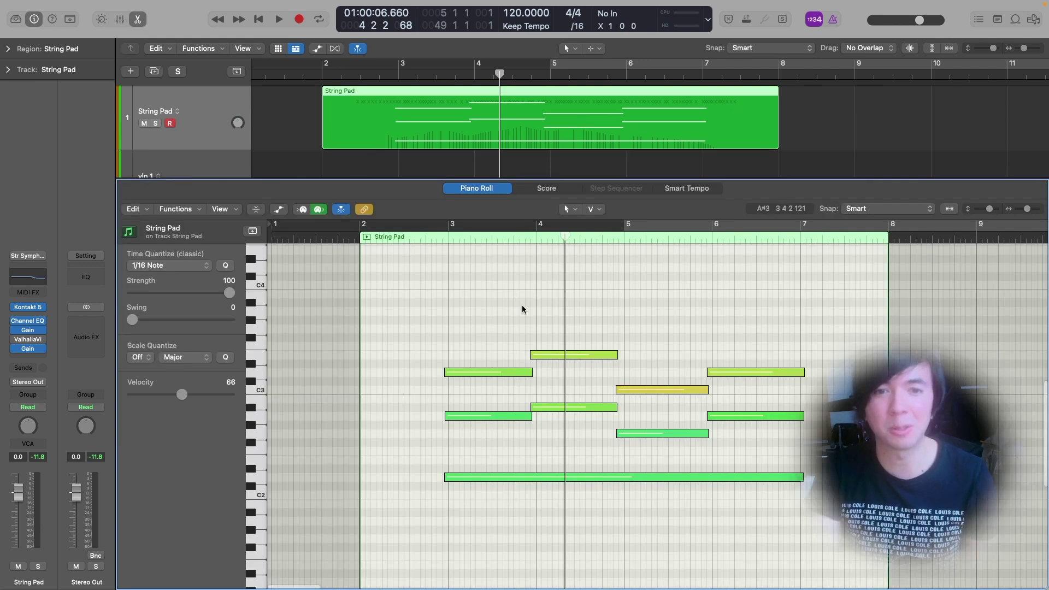
key(super+a)
click(178, 209)
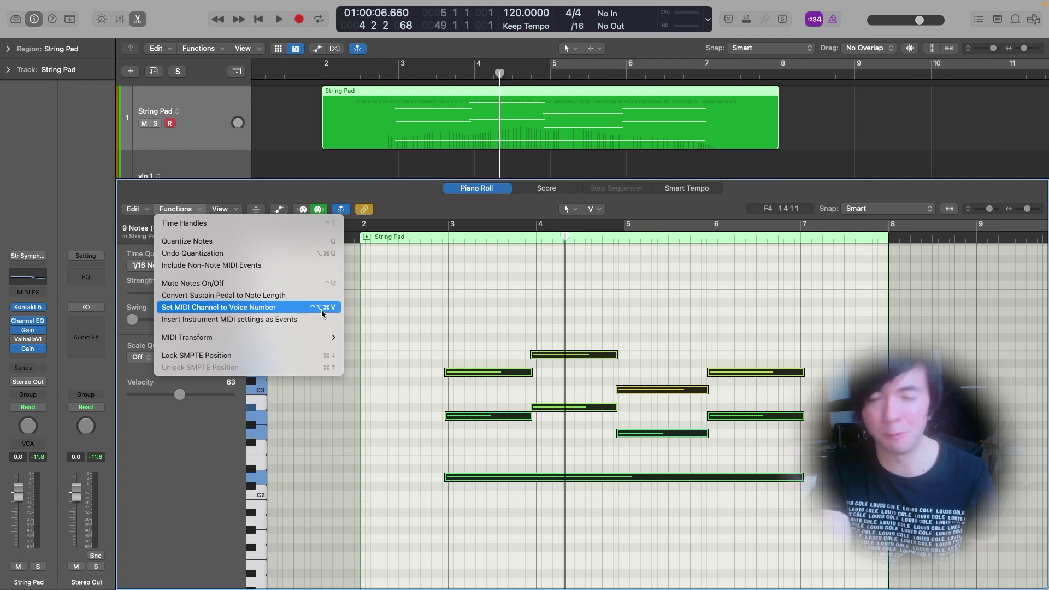
click(405, 307)
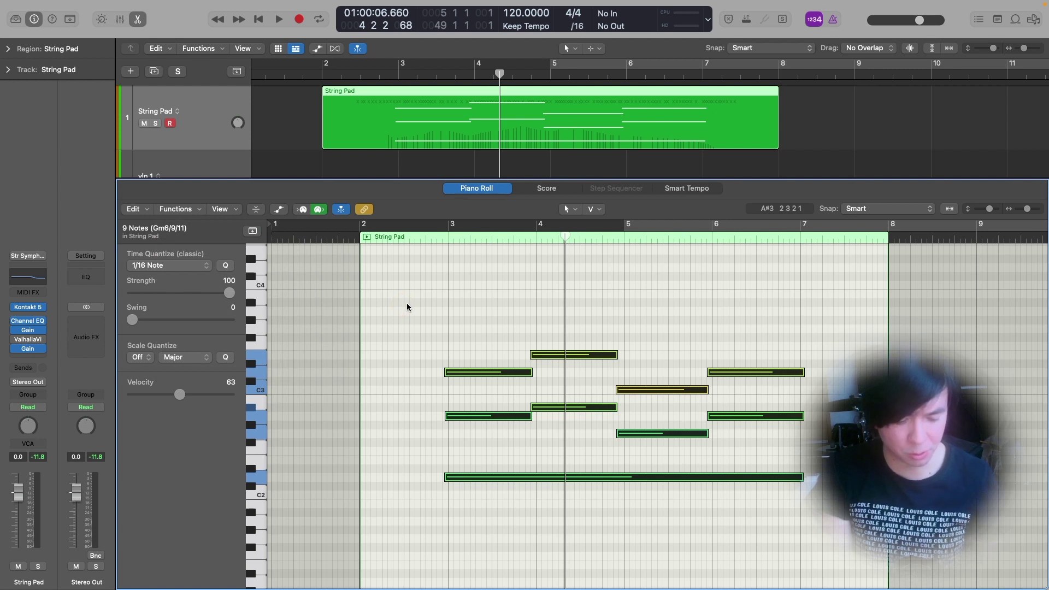
key(ctrl+alt+super+v)
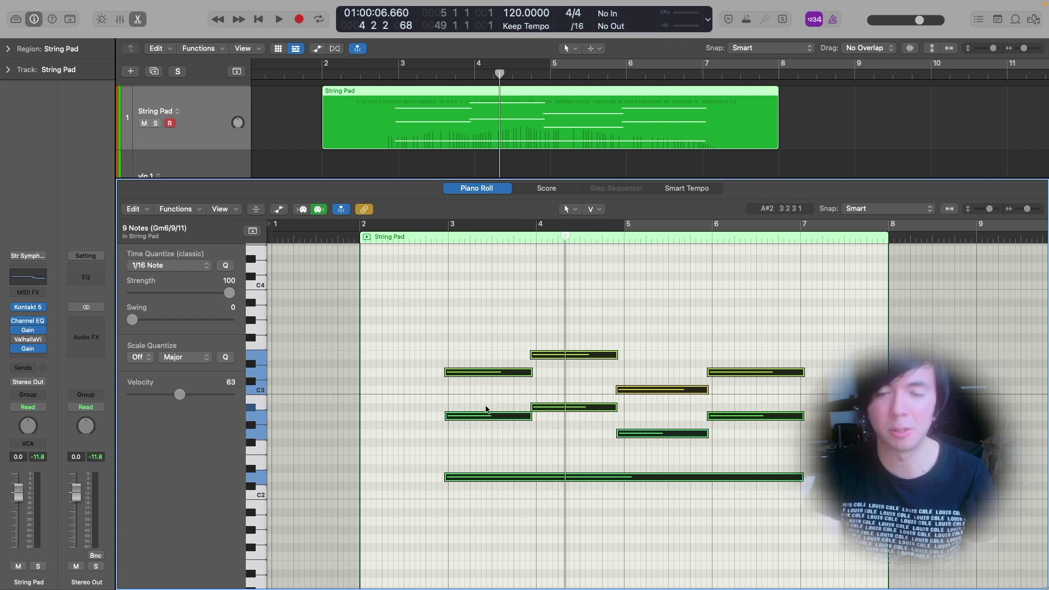
click(485, 351)
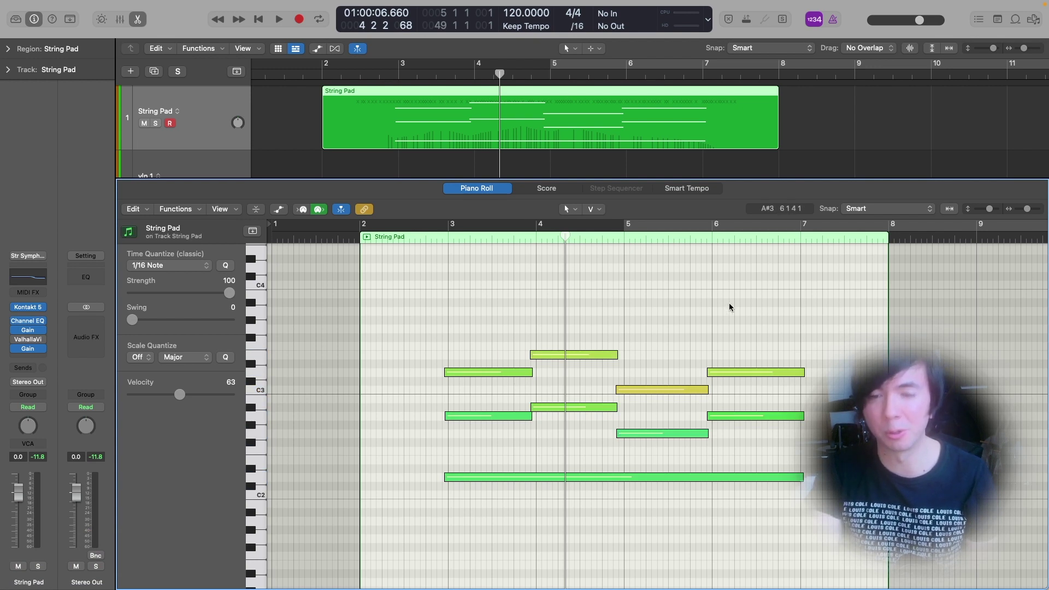
key(p)
click(492, 204)
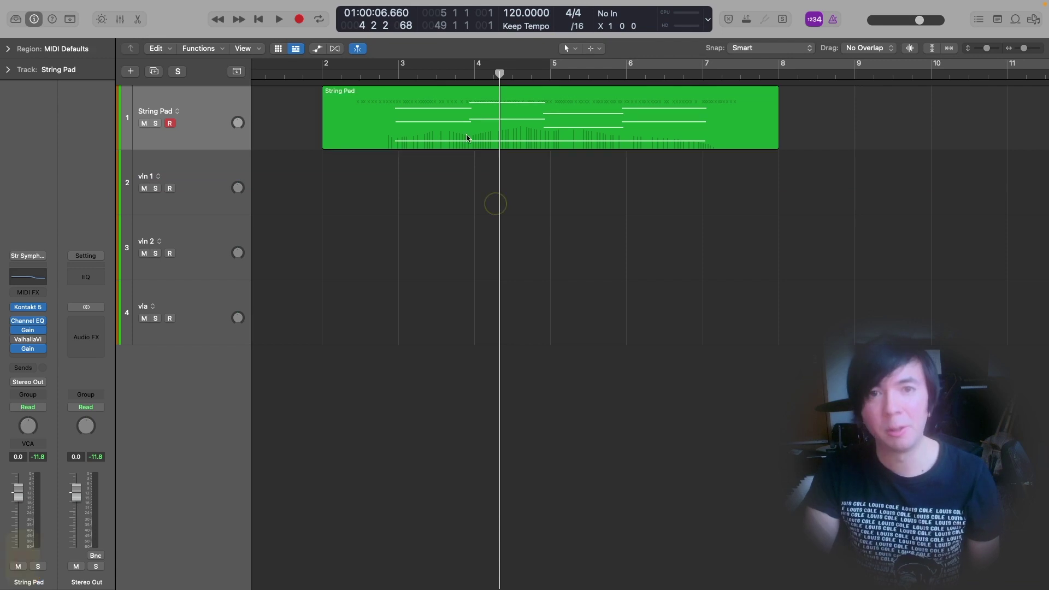
click(454, 119)
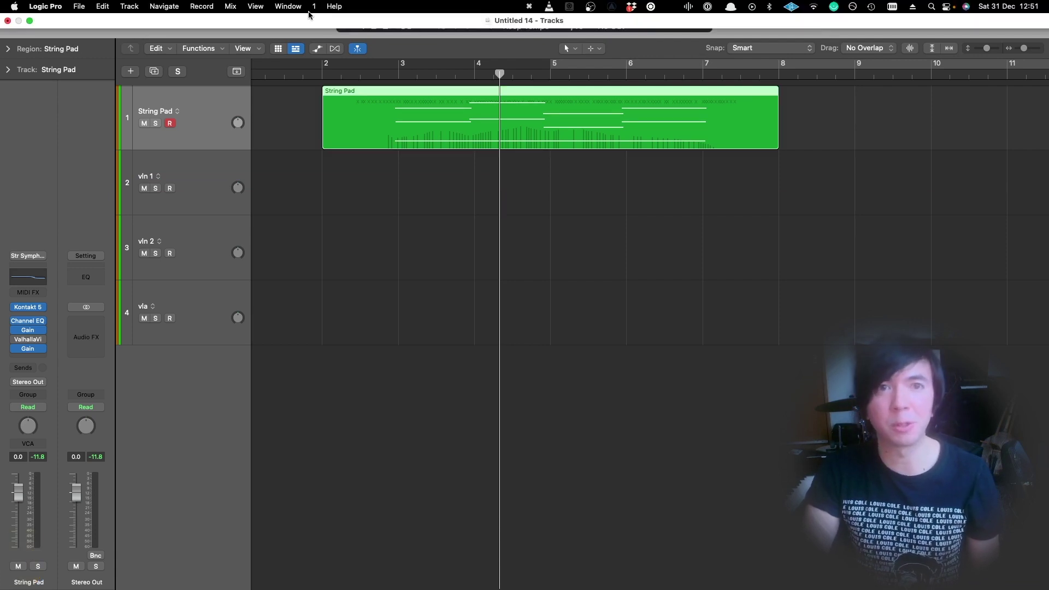
click(334, 6)
text(separ)
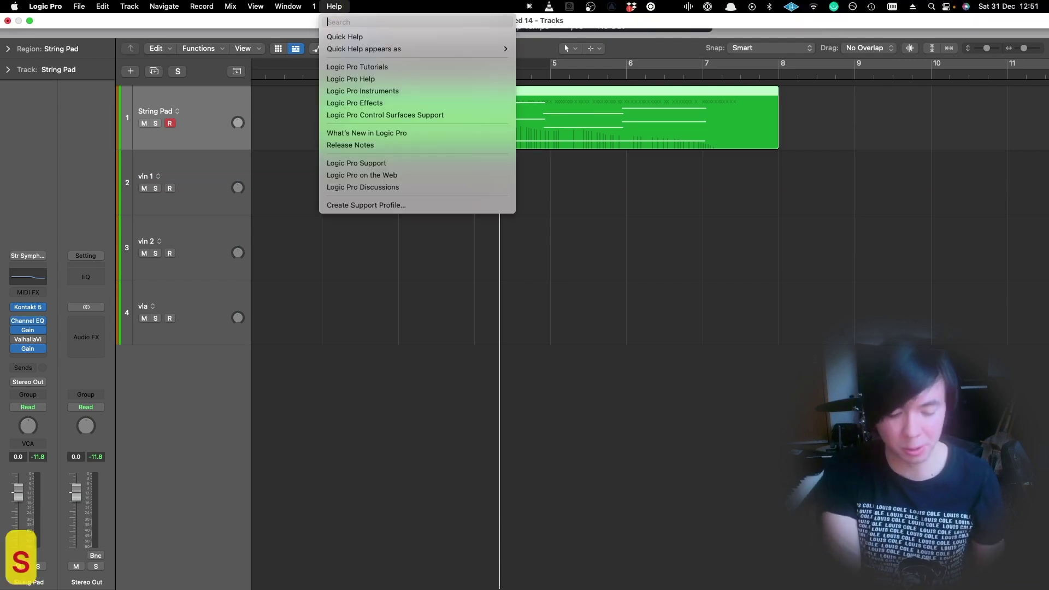
key(Down)
key(Down)
key(Down)
key(Down)
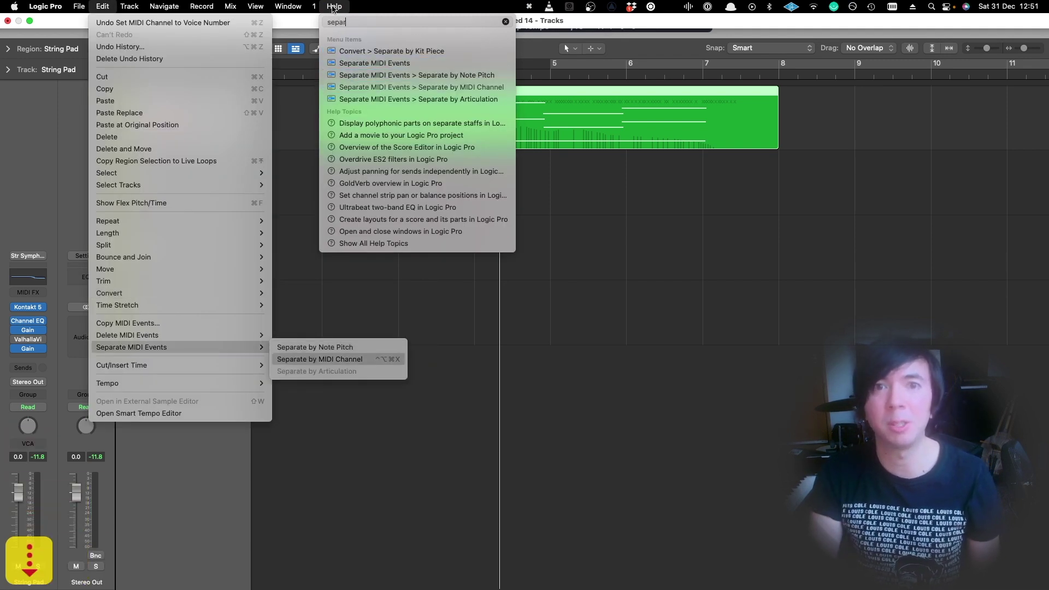
key(Return)
click(333, 6)
click(333, 6)
click(334, 6)
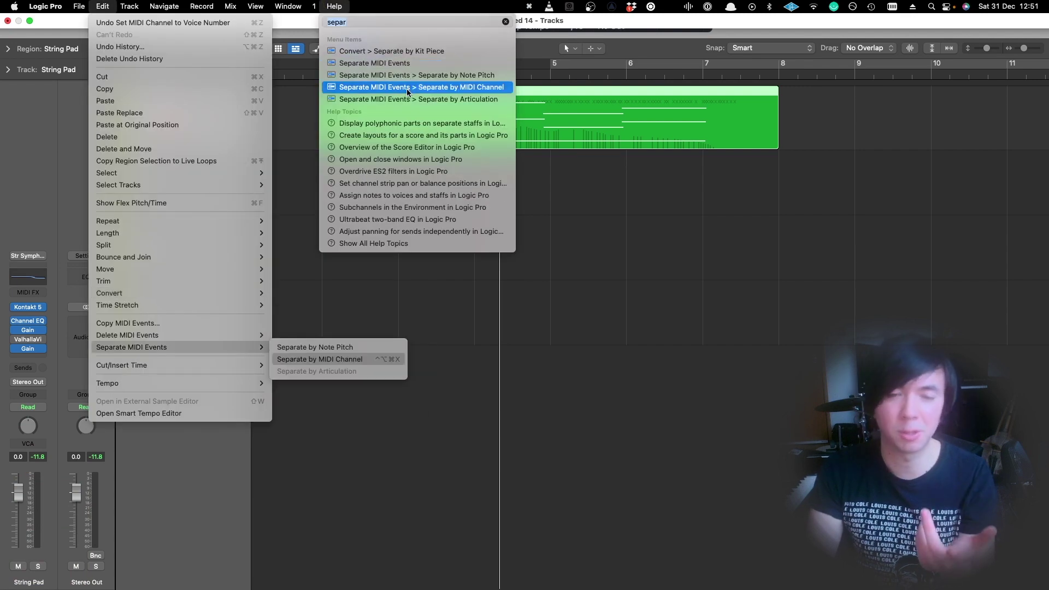
key(Escape)
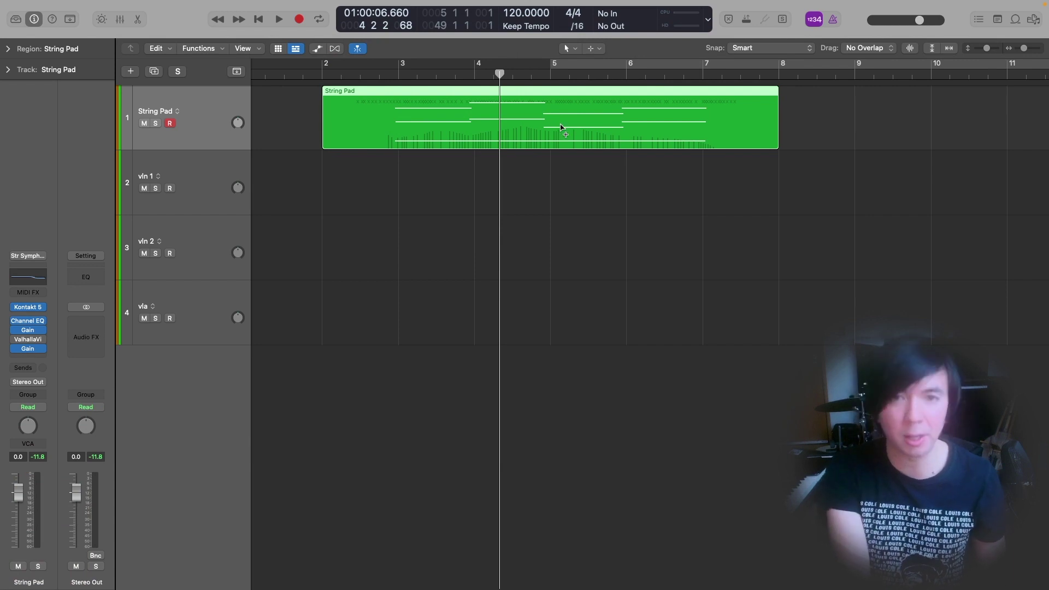
Step: Separate the String Pad region by MIDI channel (Ctrl-Opt-Cmd-X) and audition the voices from just before bar 3
key(ctrl+alt+super+x)
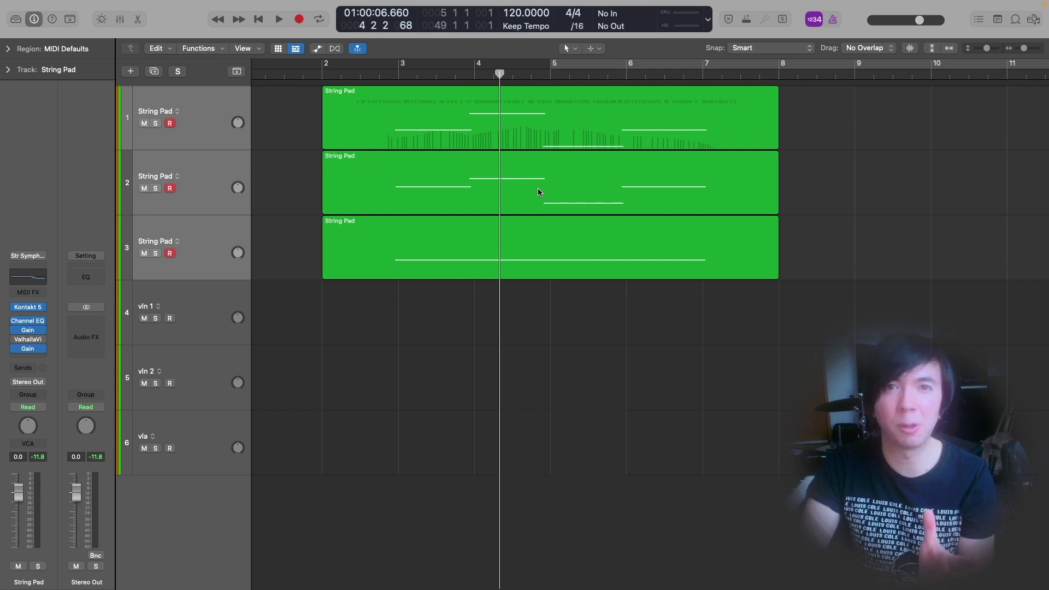
click(387, 75)
key(space)
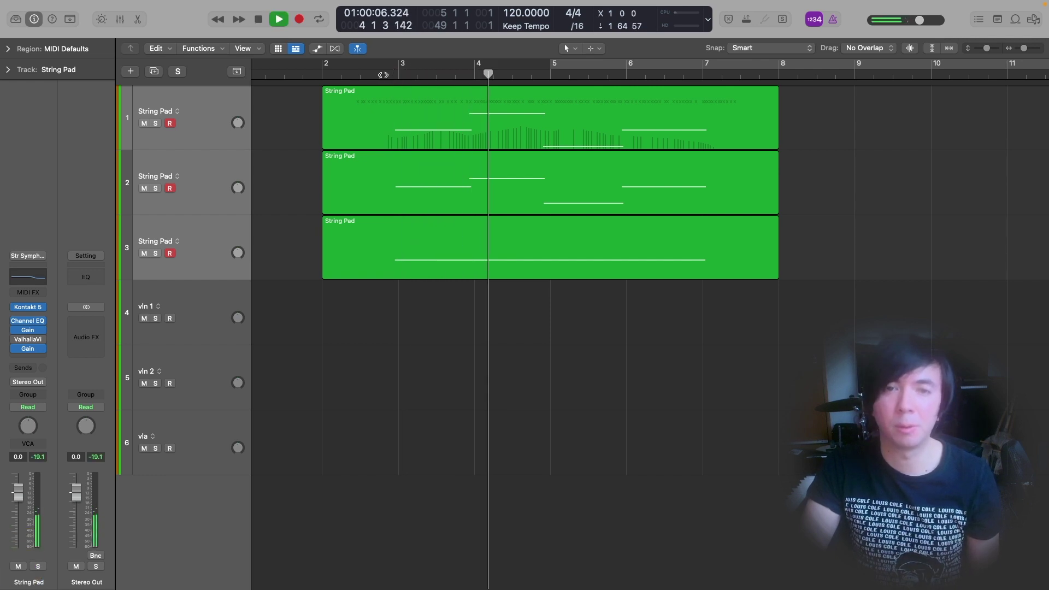
key(space)
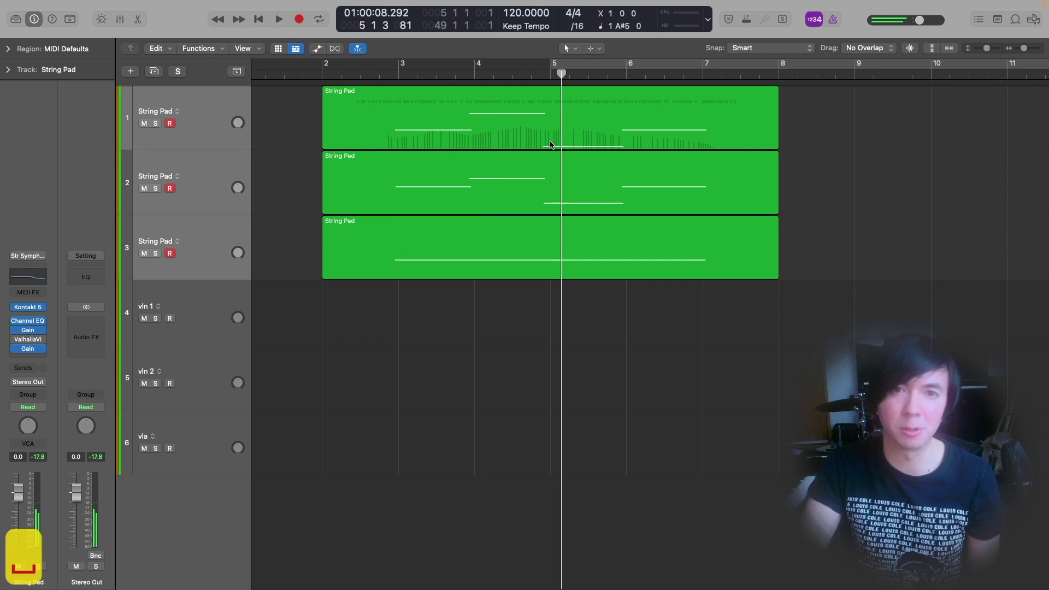
scroll(426, 170, down, 1)
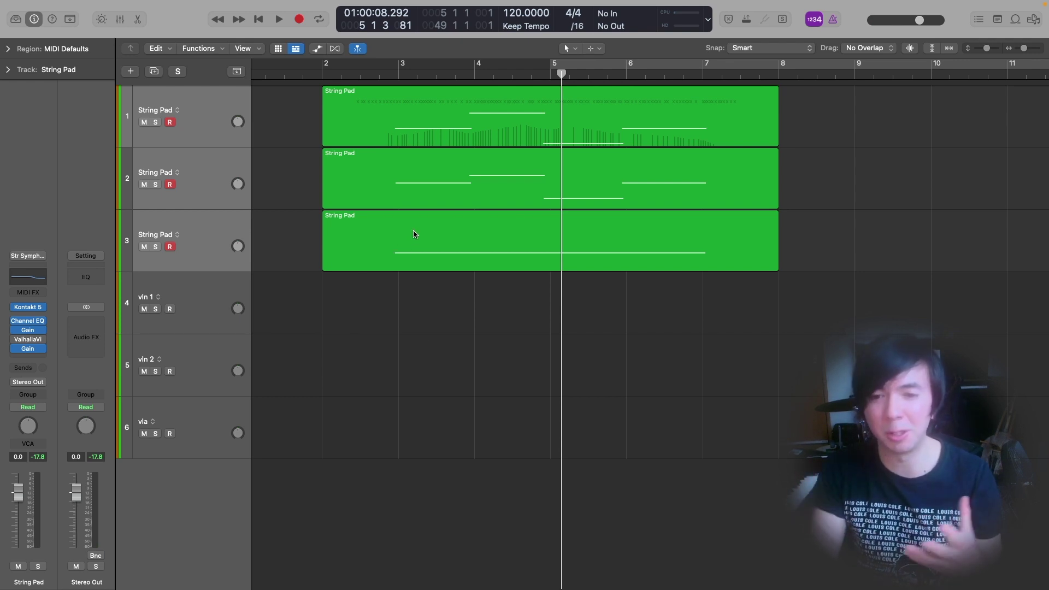
Step: Set all nine notes in the three String Pad regions to MIDI channels matching their voice numbers
drag(426, 298, 437, 135)
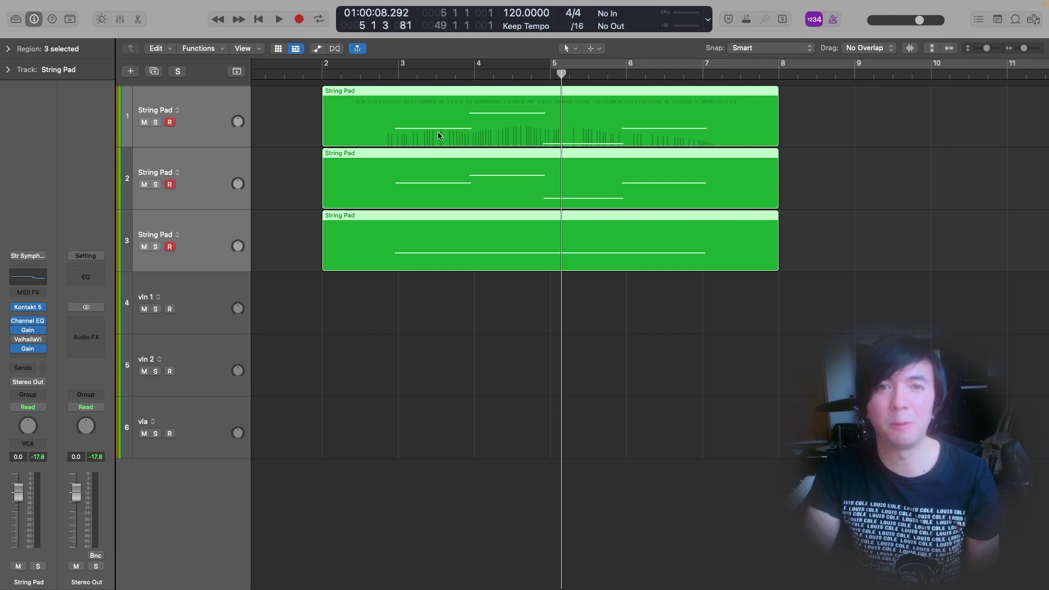
double_click(460, 133)
key(super+a)
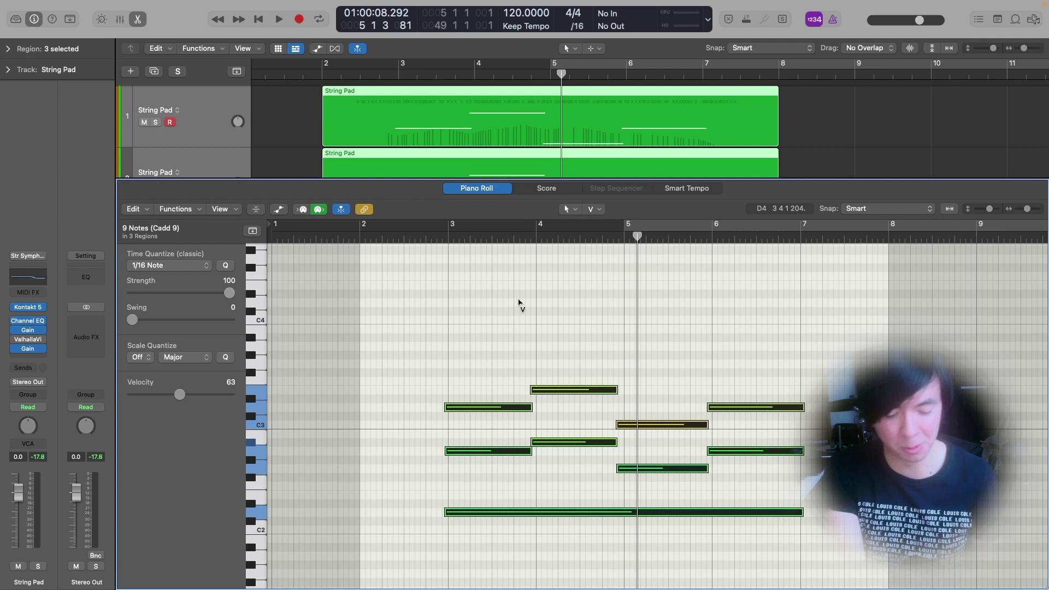
key(ctrl+alt+super+v)
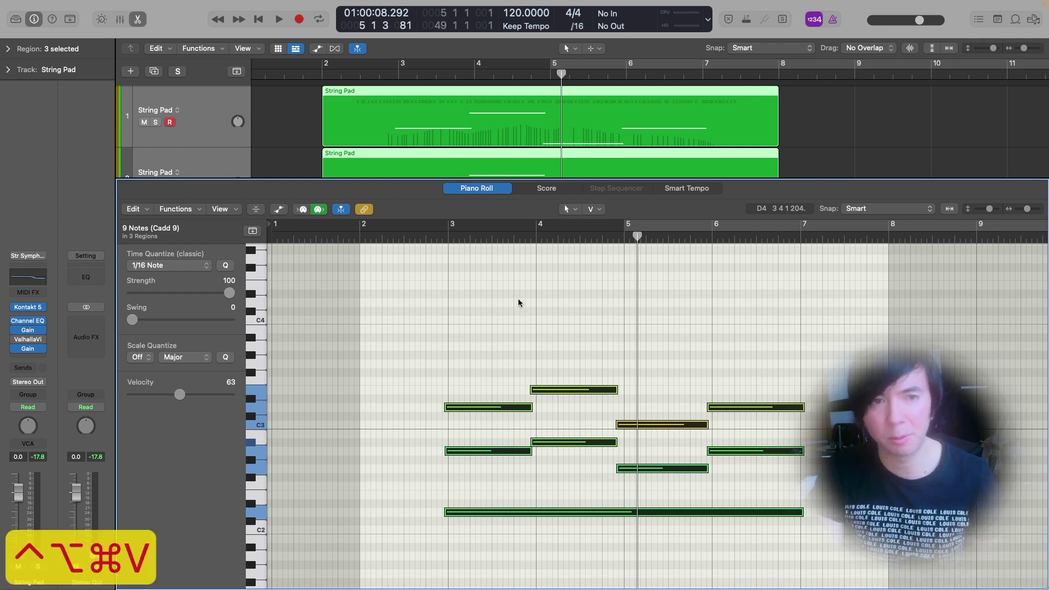
click(176, 209)
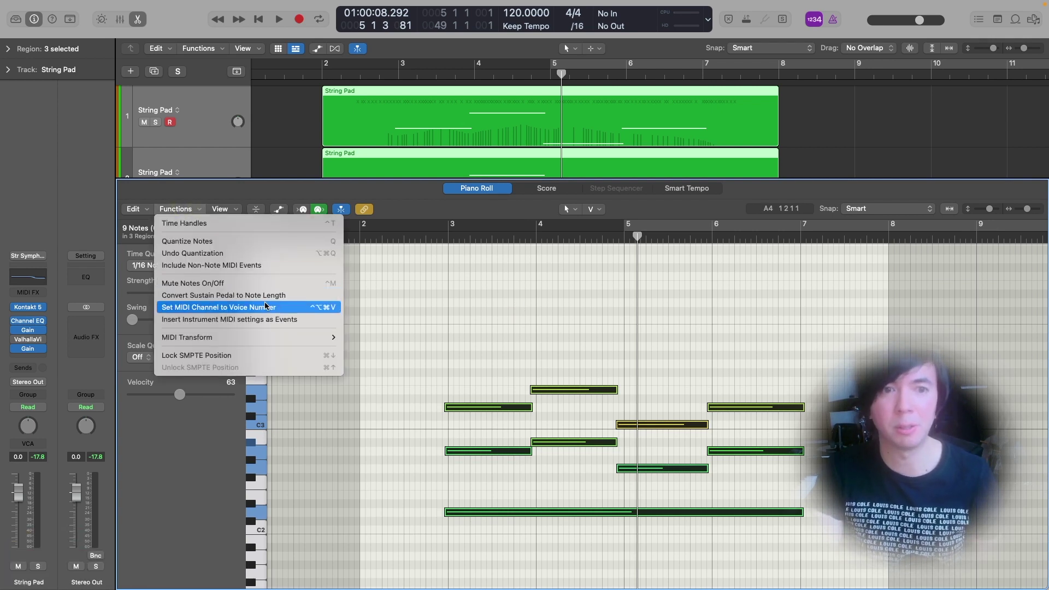
click(304, 306)
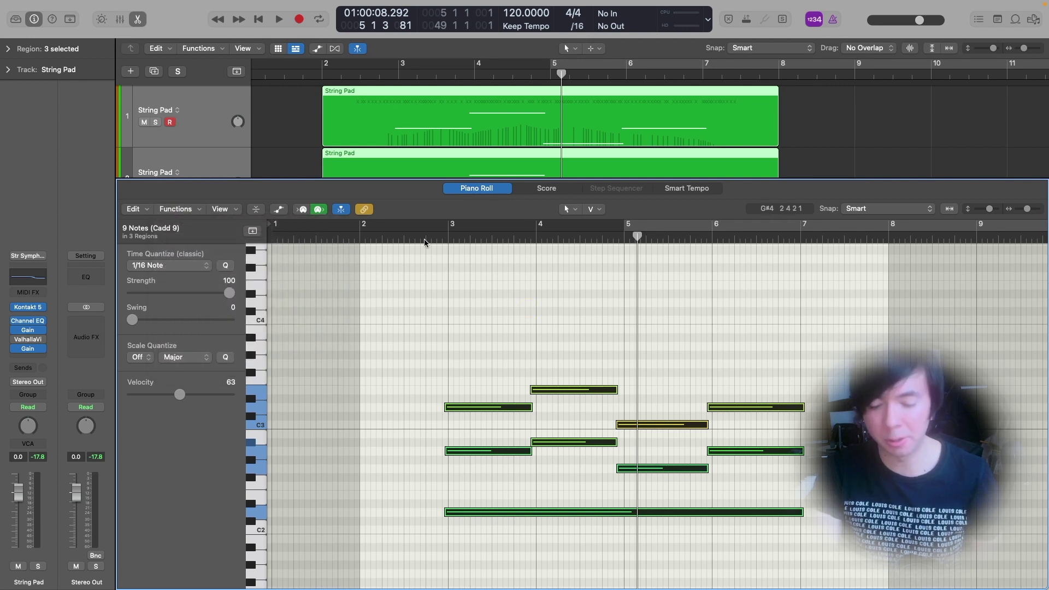
click(506, 380)
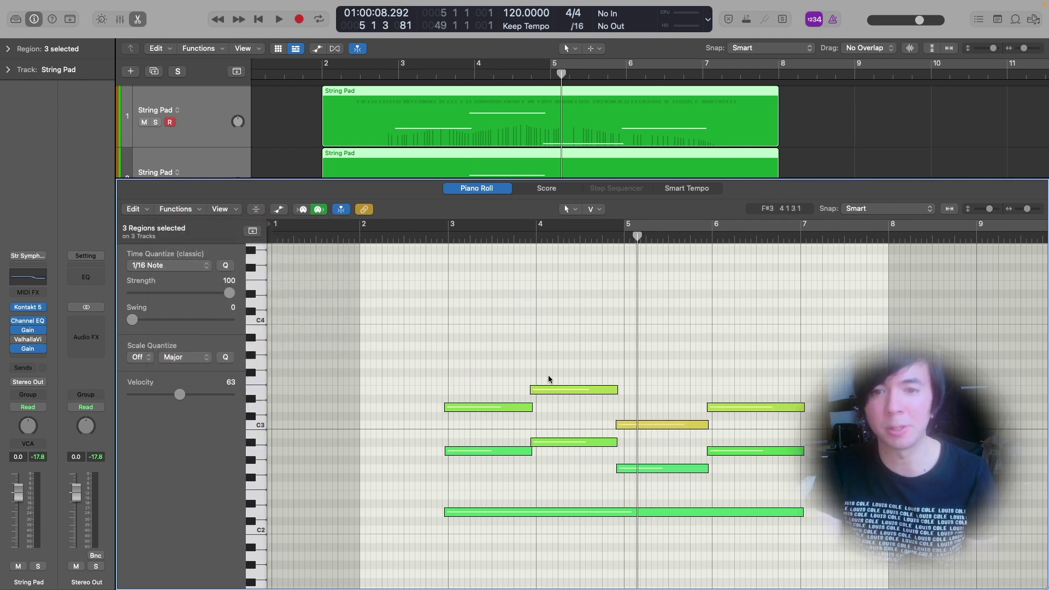
key(p)
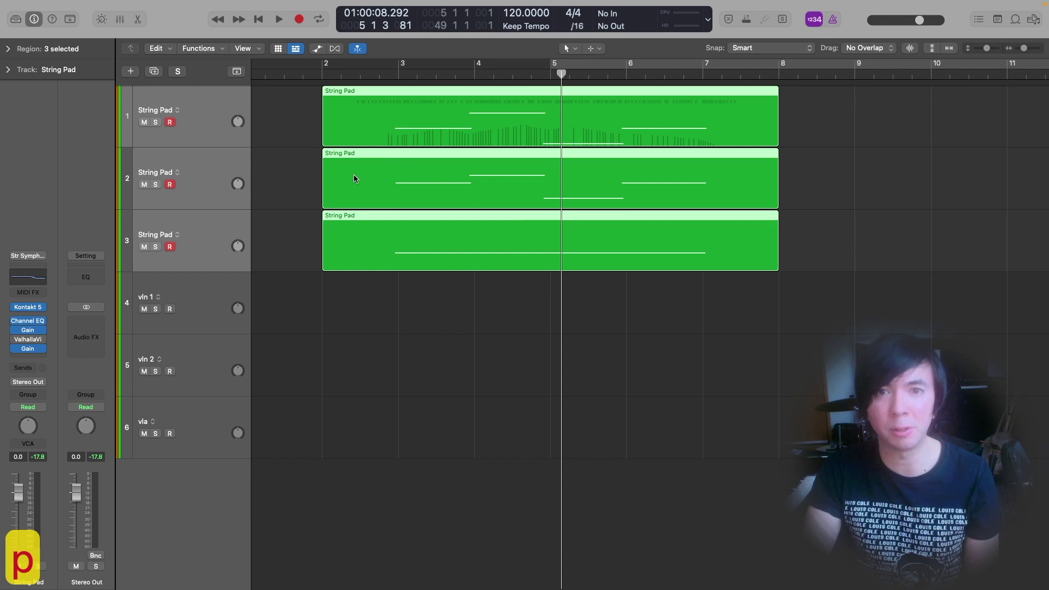
click(280, 183)
click(389, 182)
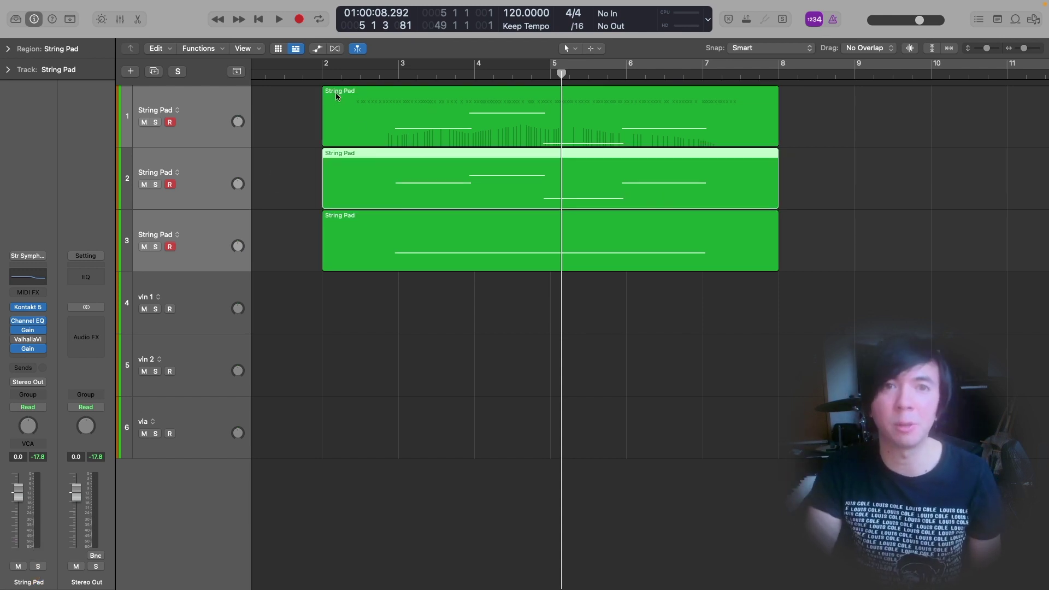
click(392, 77)
key(space)
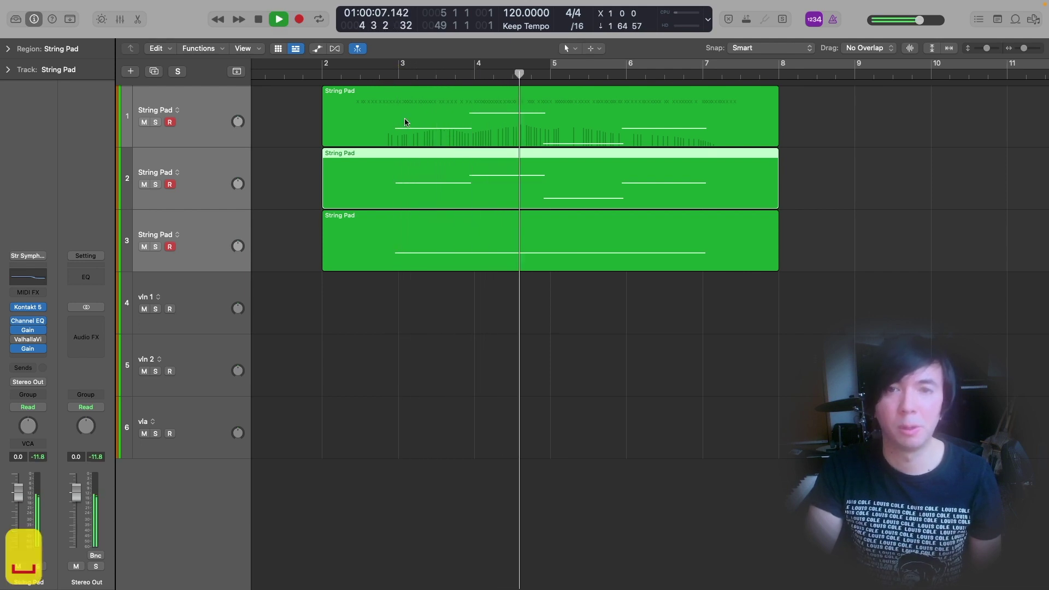
key(space)
click(466, 299)
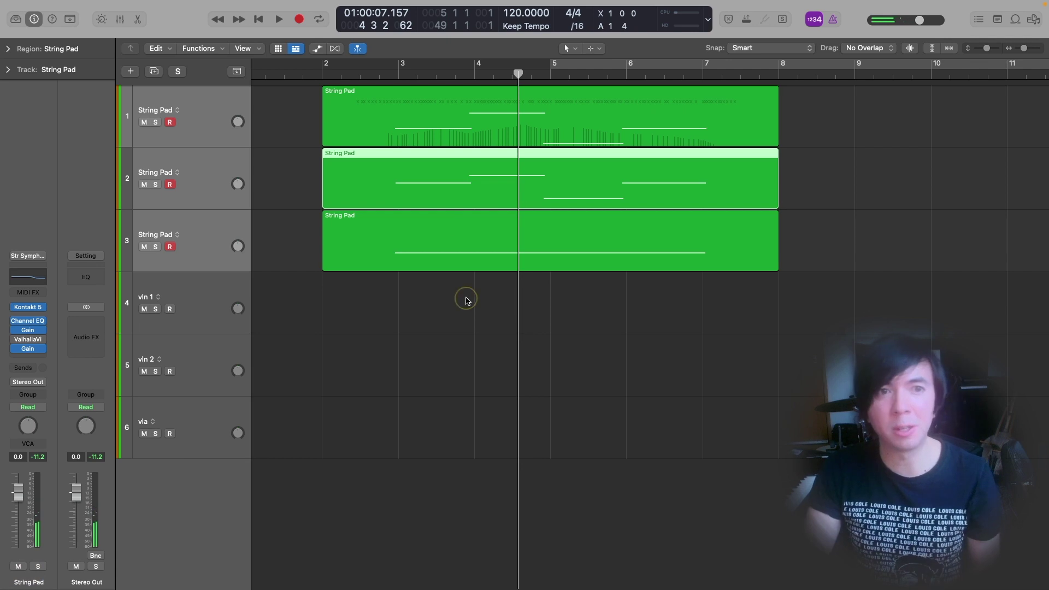
click(192, 181)
click(202, 130)
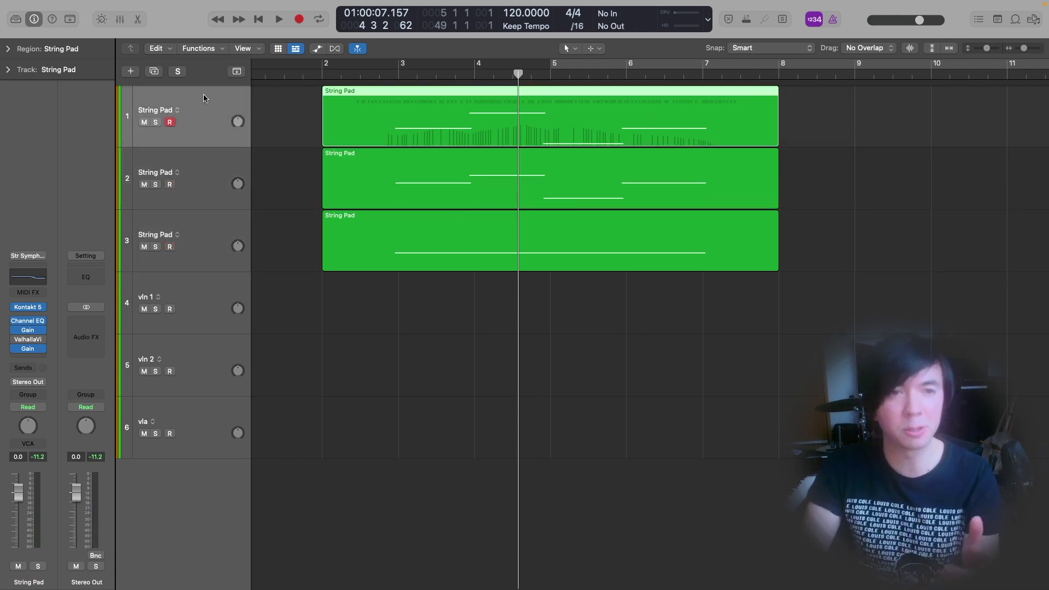
click(213, 240)
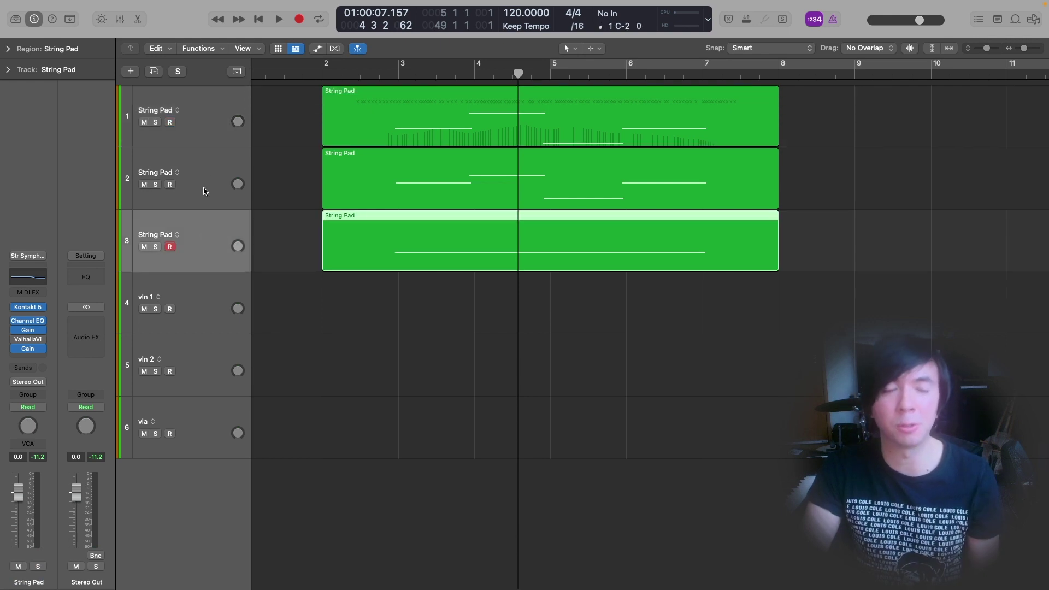
Step: Select the three single-voice String Pad regions and play them back from around bar 2.8
drag(431, 288, 436, 328)
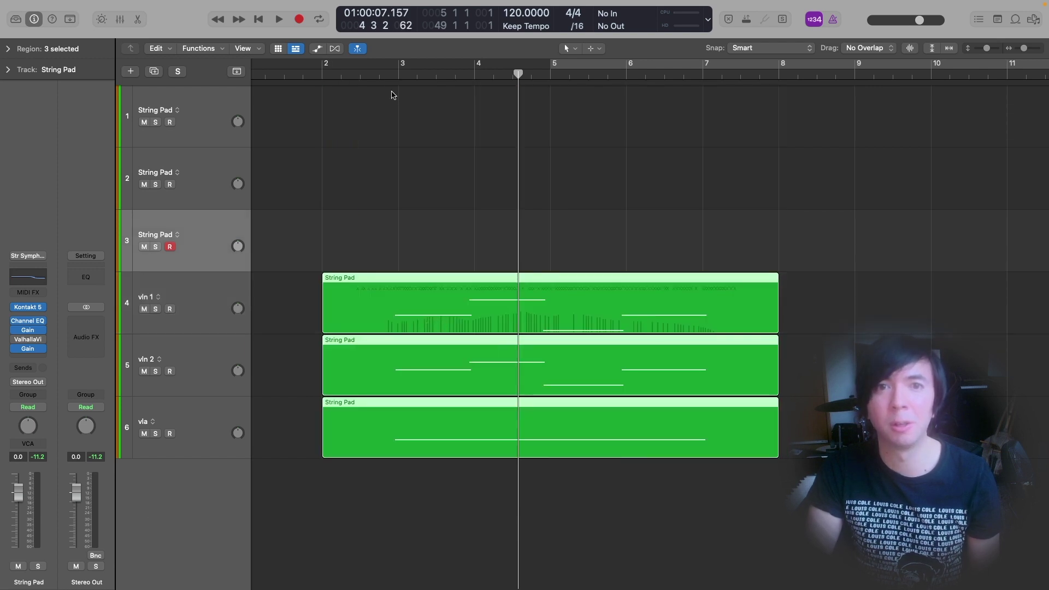
click(384, 76)
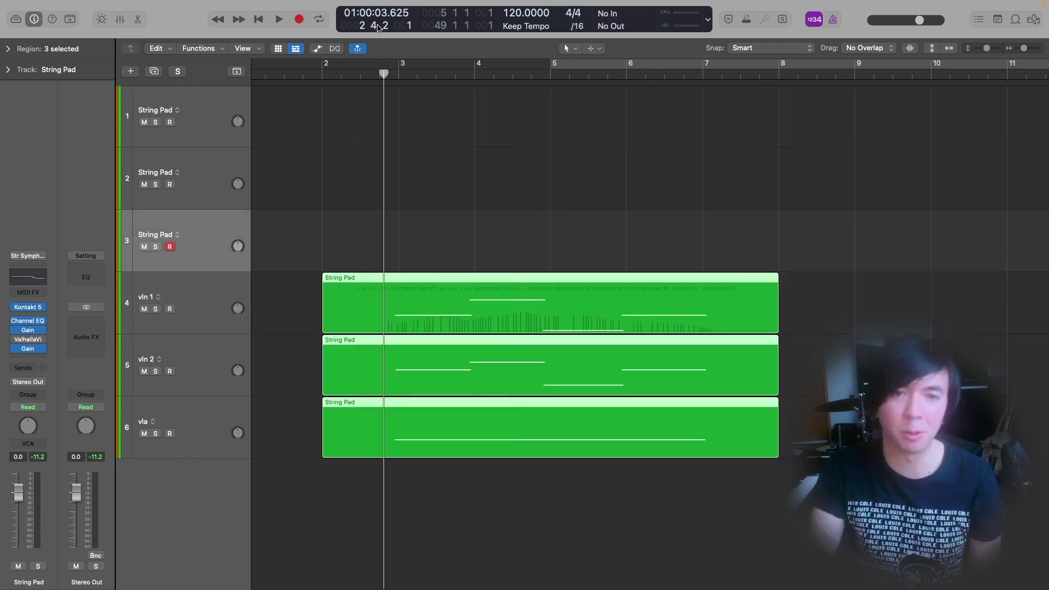
key(space)
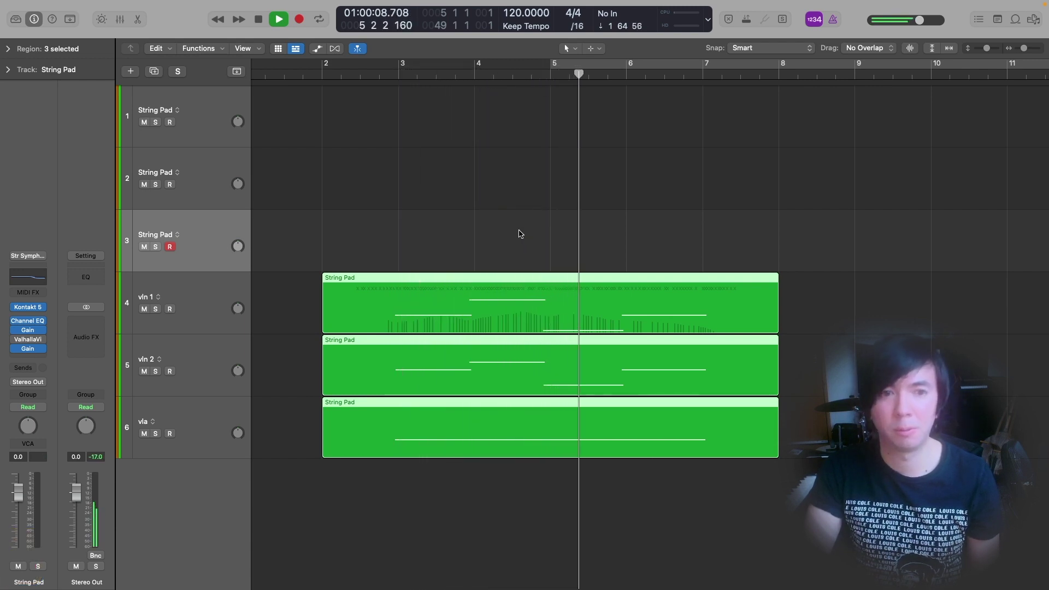
key(space)
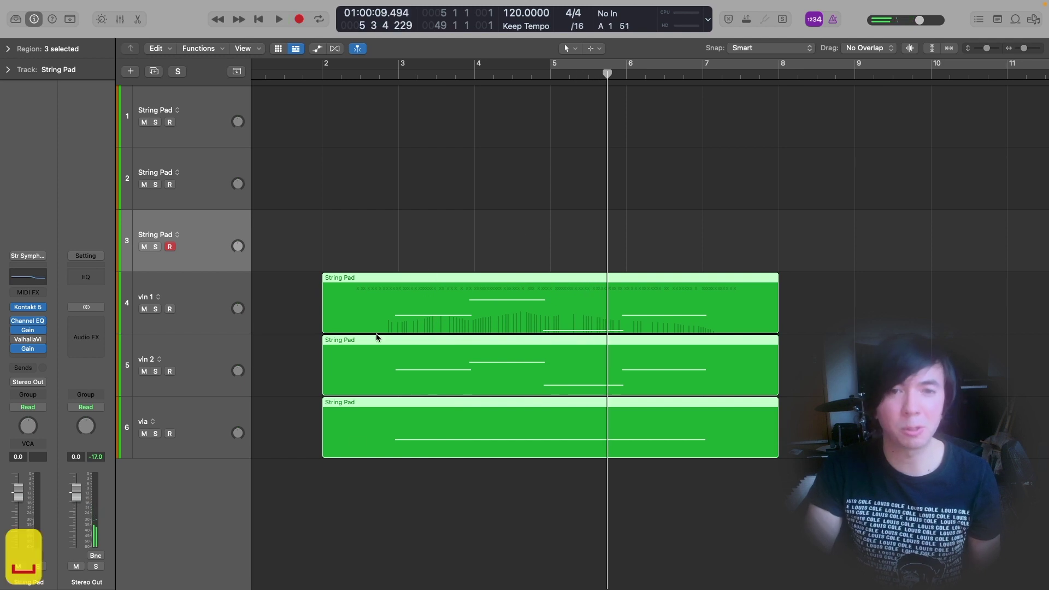
Step: Stretch the end of one vln 2 note slightly longer in the Piano Roll
double_click(407, 369)
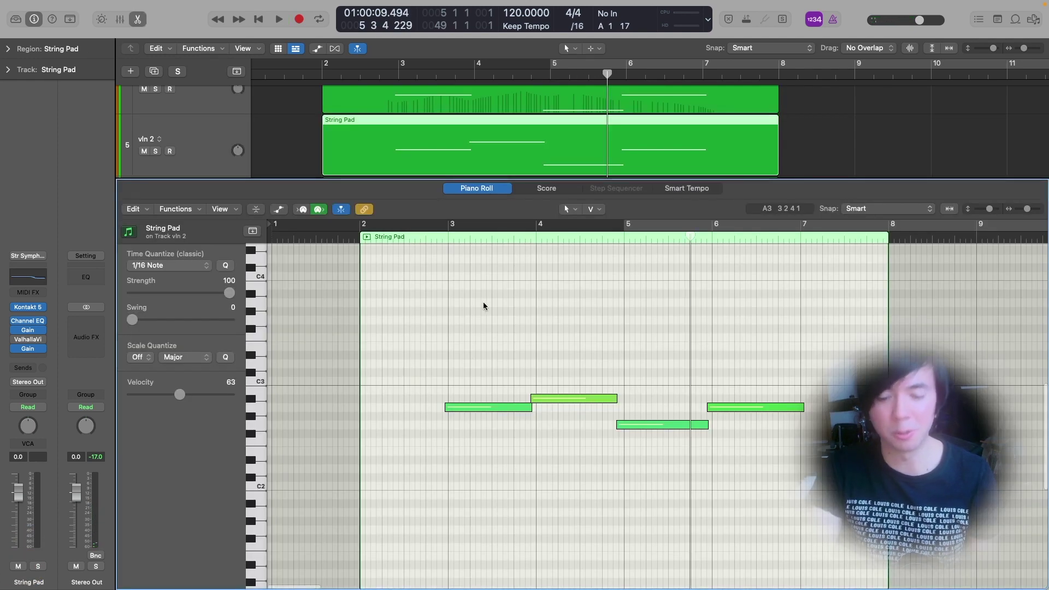
key(p)
click(479, 314)
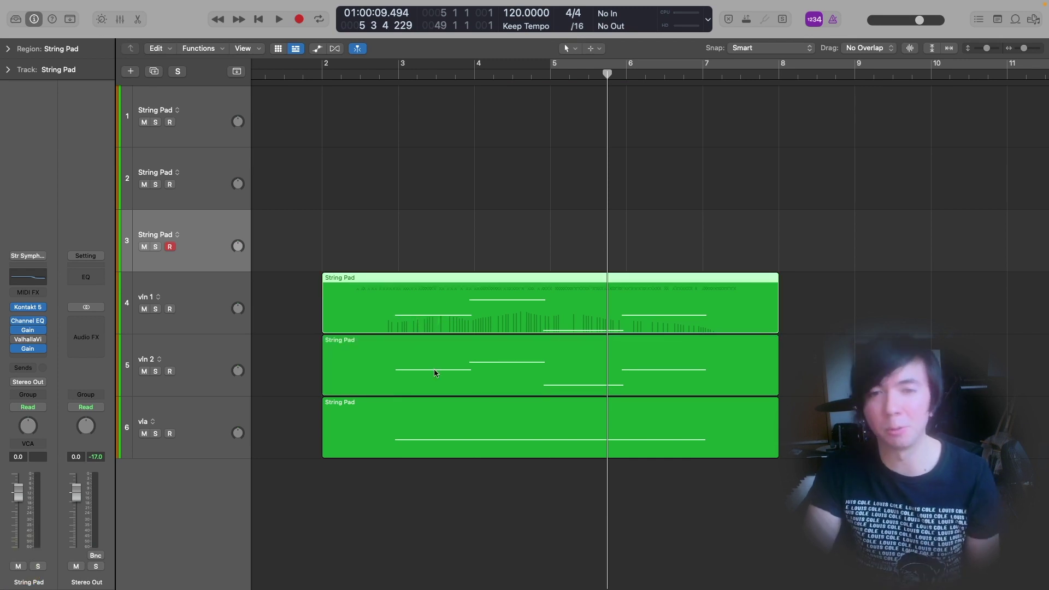
scroll(402, 346, down, 2)
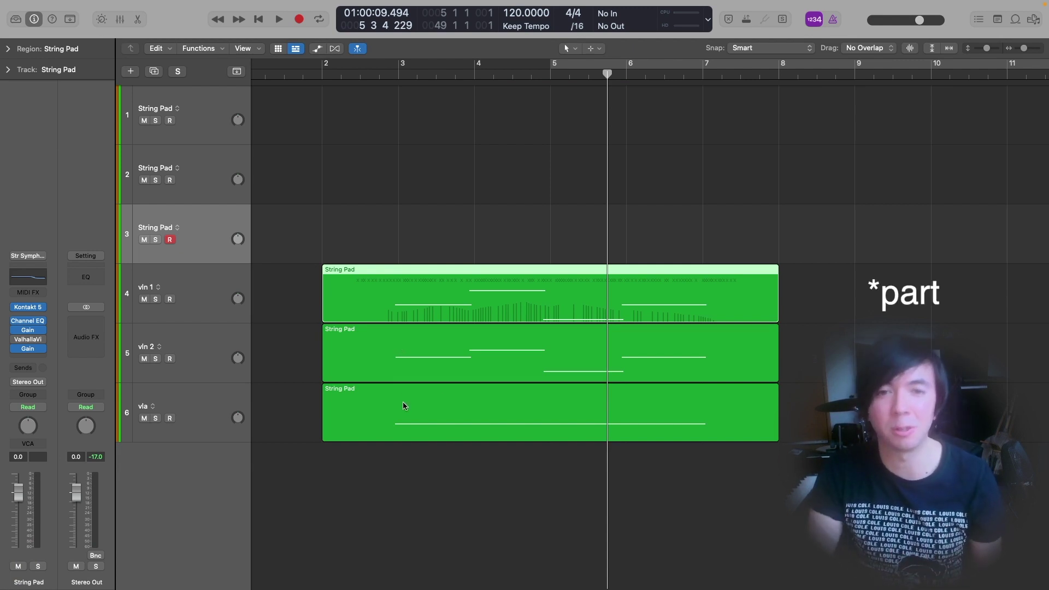
double_click(494, 364)
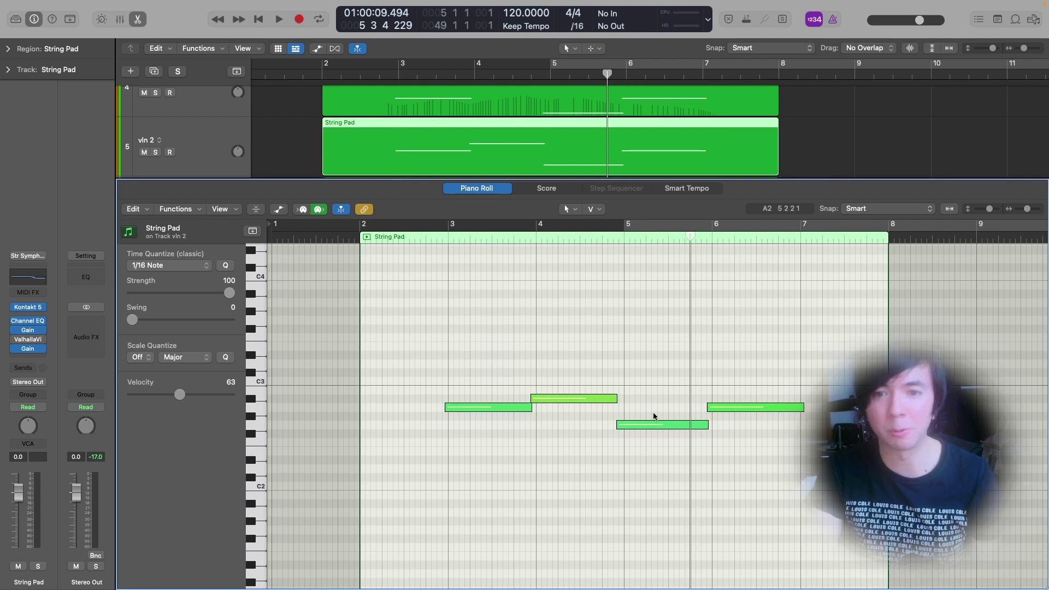
drag(615, 398, 621, 400)
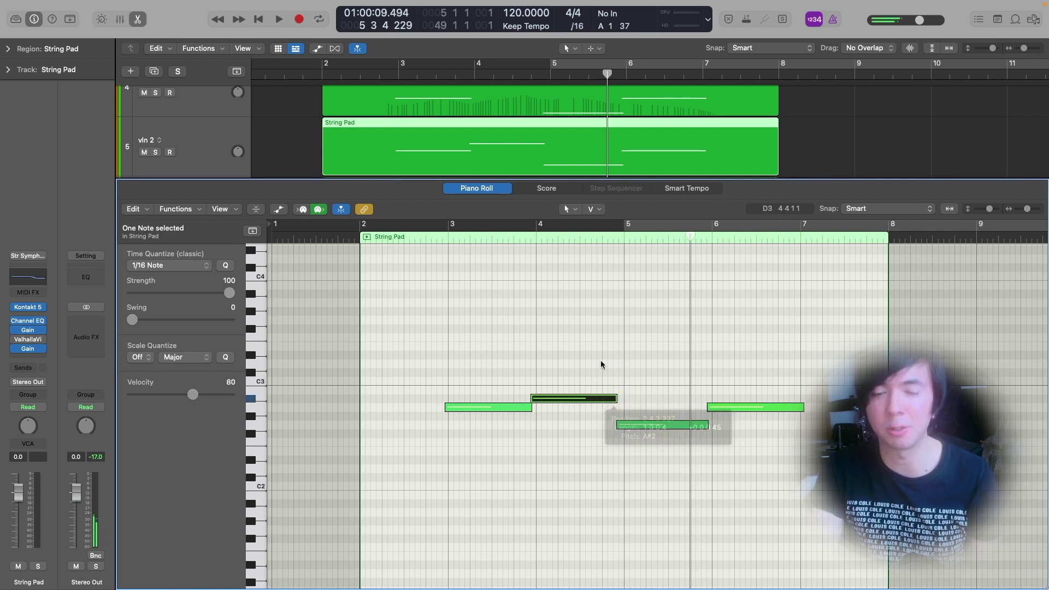
key(p)
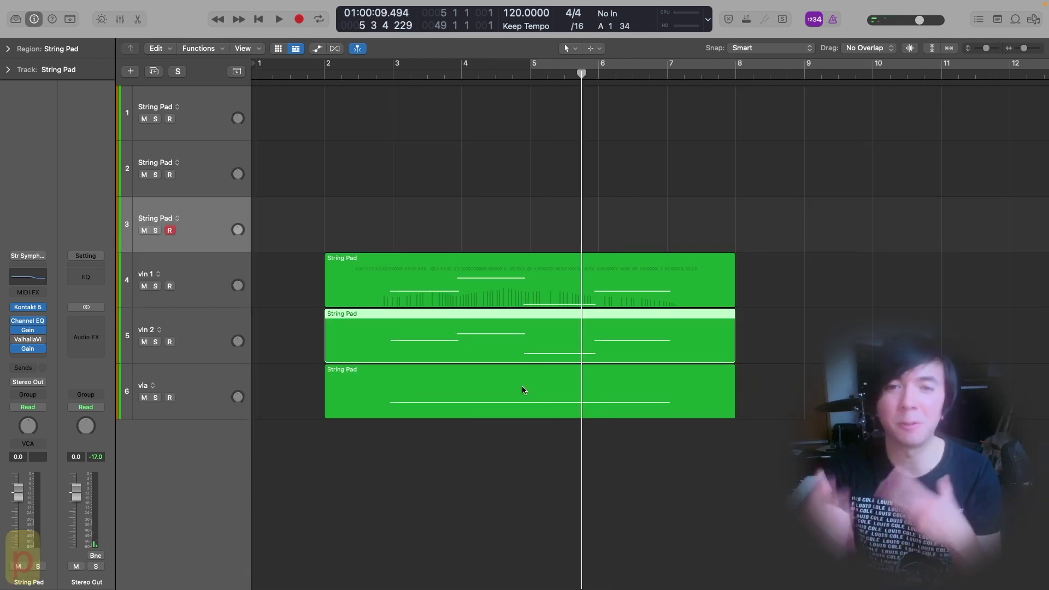
click(398, 238)
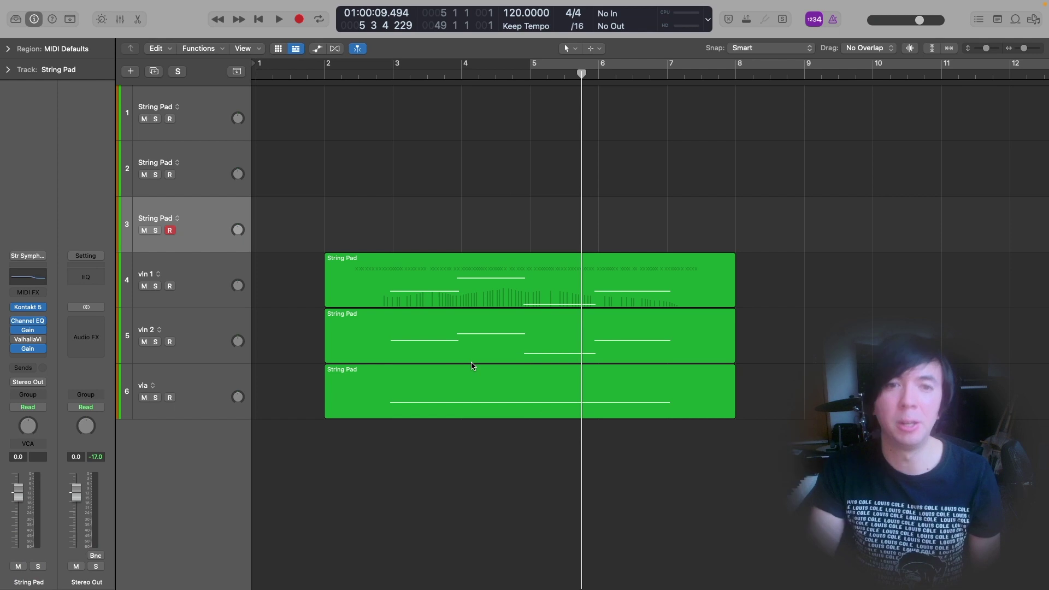
click(434, 352)
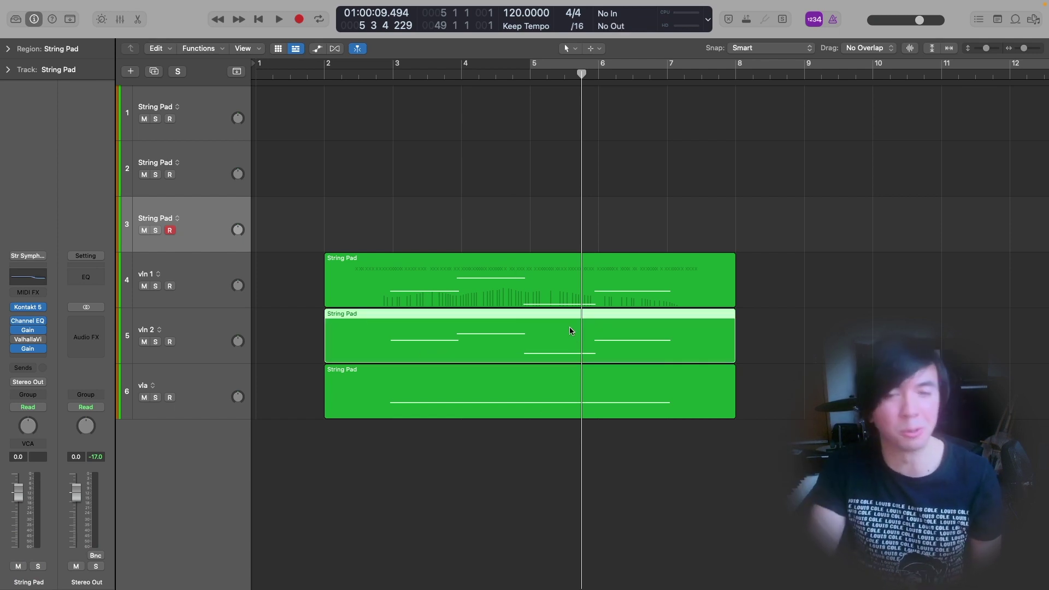